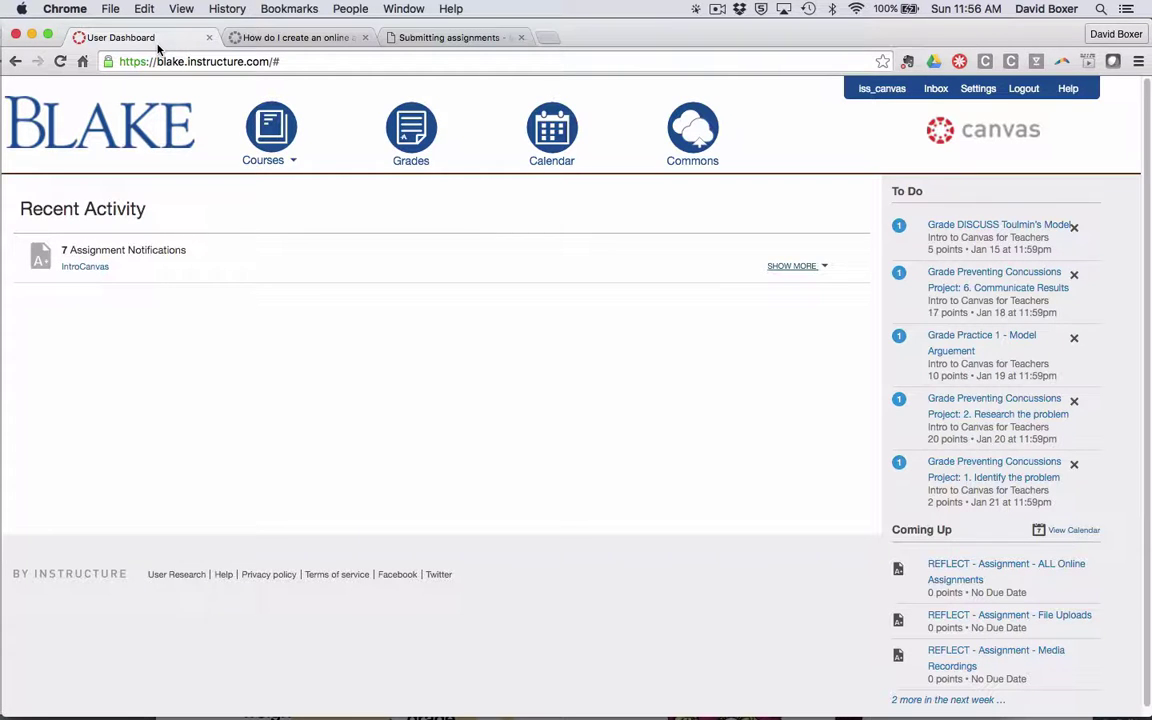
Open the Intro to Canvas for Teachers course from the Courses menu.
left_click(272, 158)
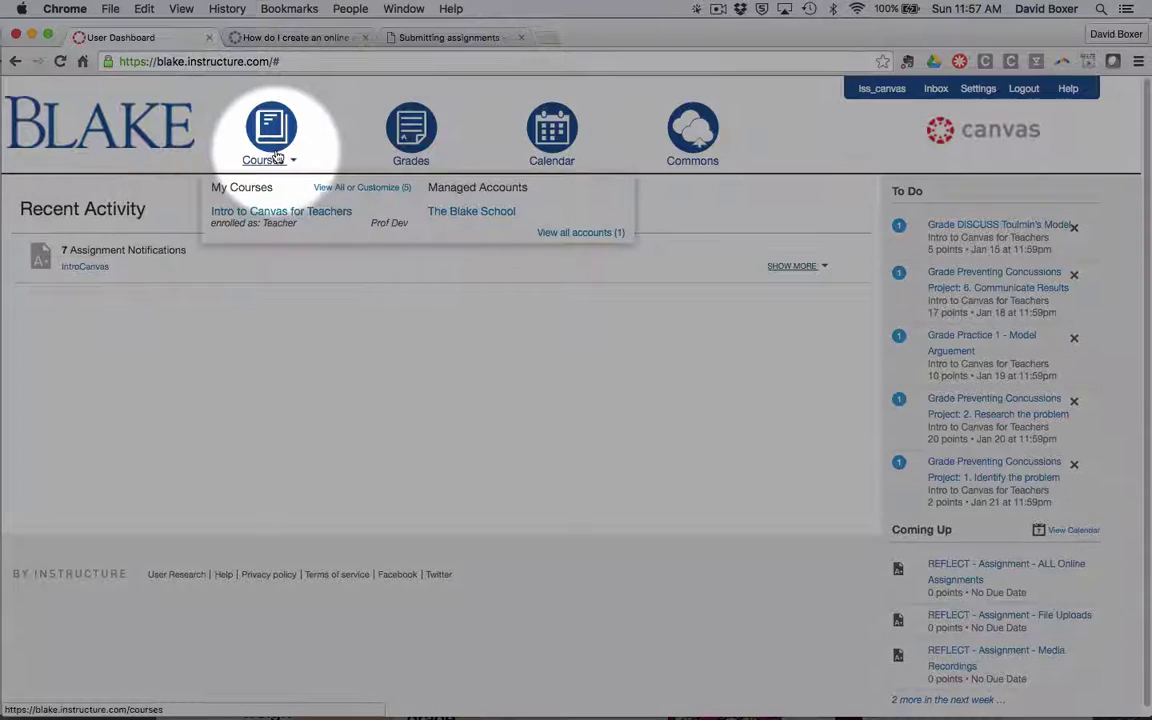
left_click(241, 217)
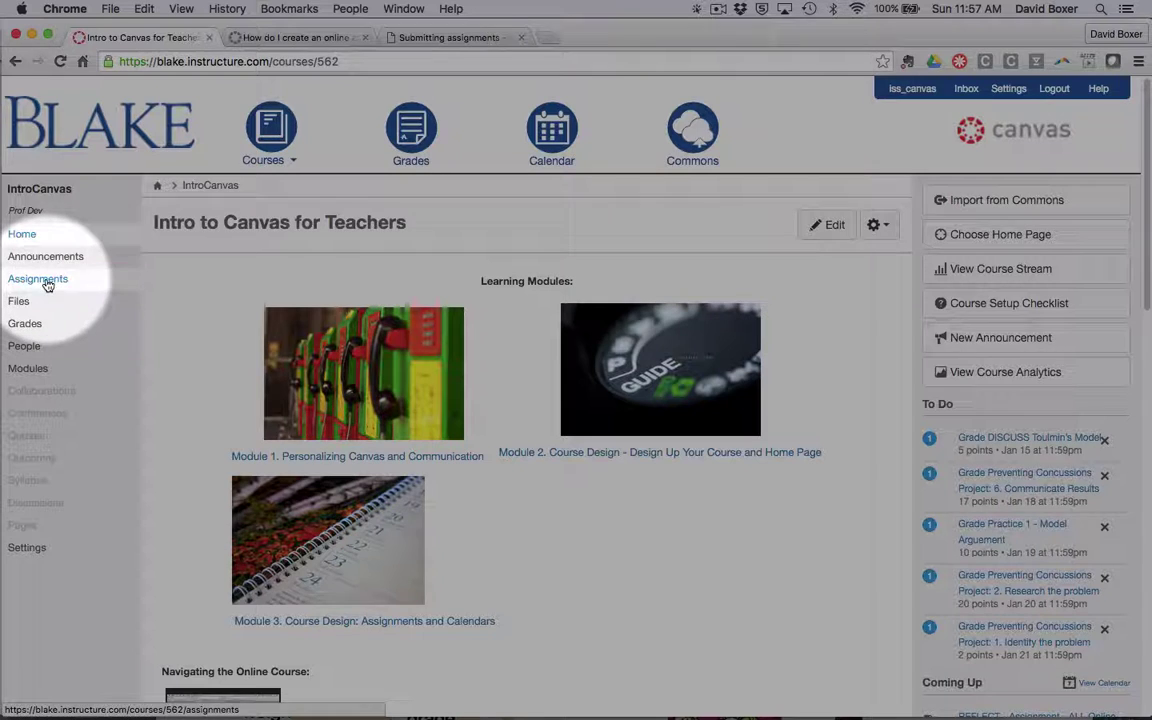
Go to the course's Assignments and start a new assignment in the Homework group.
left_click(40, 279)
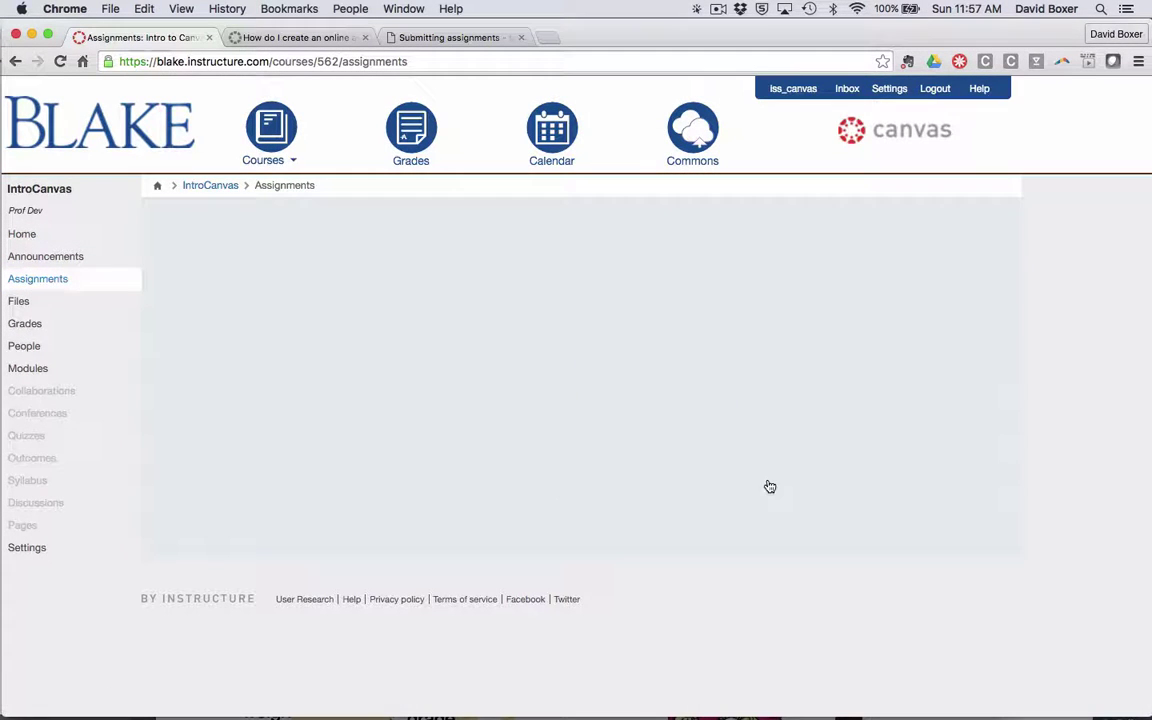
scroll(773, 485, "down", 1)
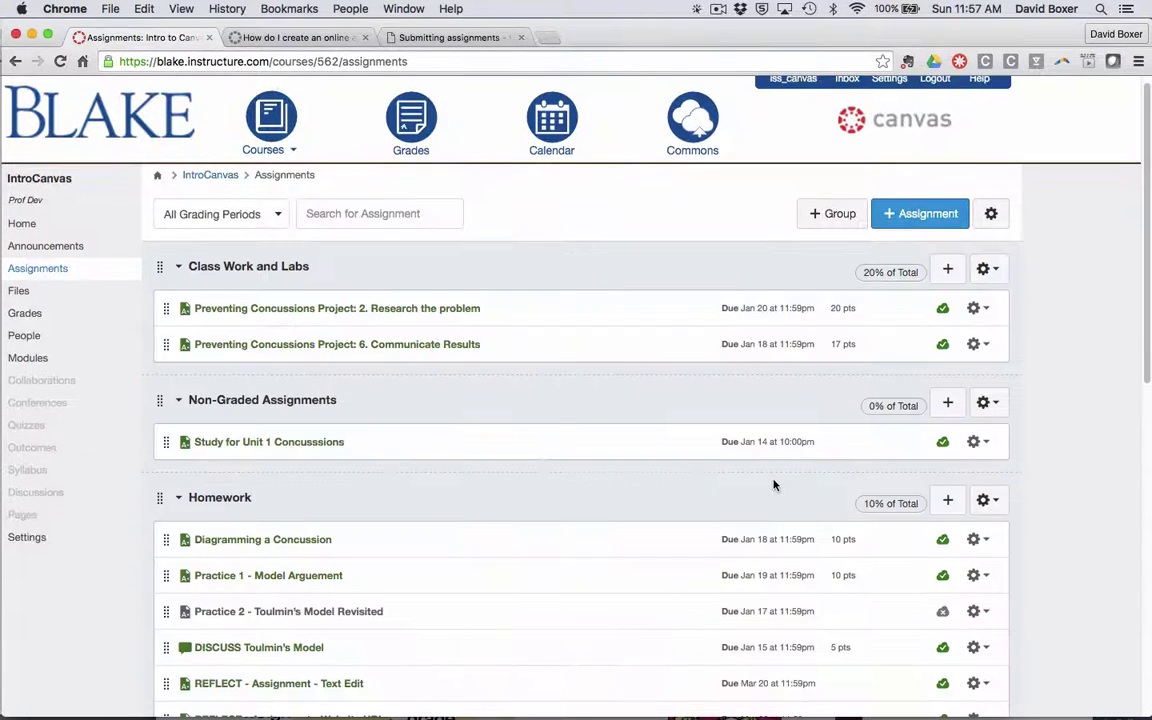
scroll(773, 485, "down", 5)
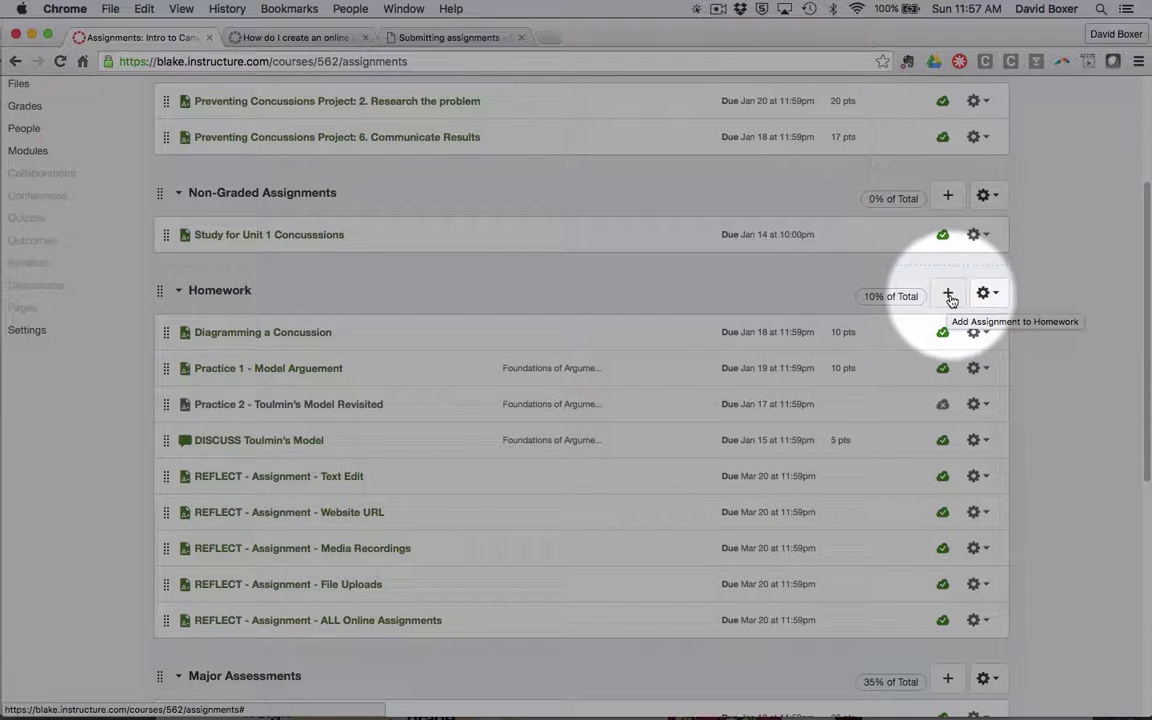
left_click(949, 297)
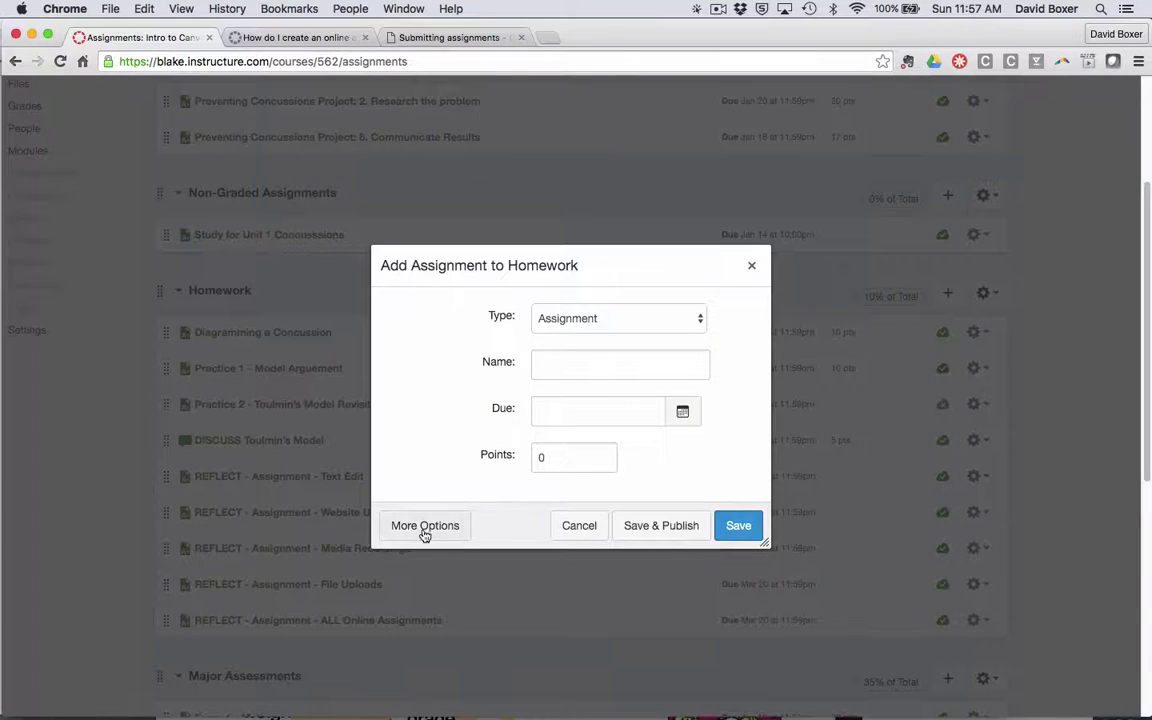
In the full assignment editor, name the assignment 'REFLECT - Power of Assignments'.
left_click(424, 533)
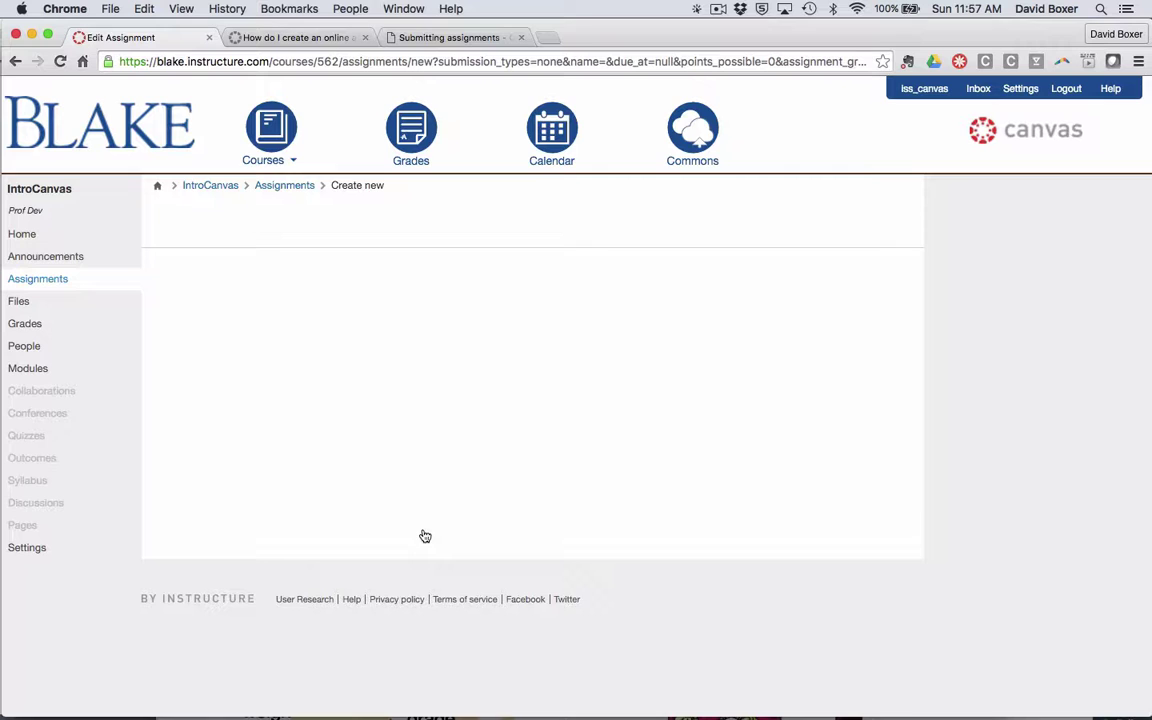
left_click(255, 272)
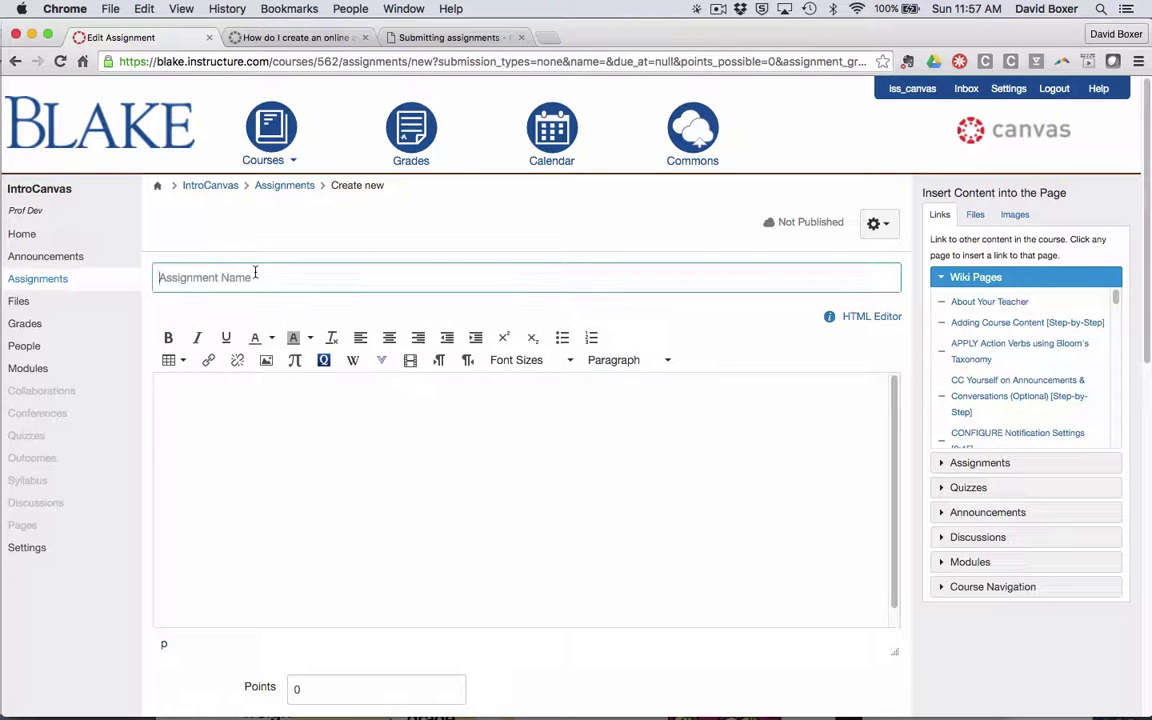
type("REFLECTIO")
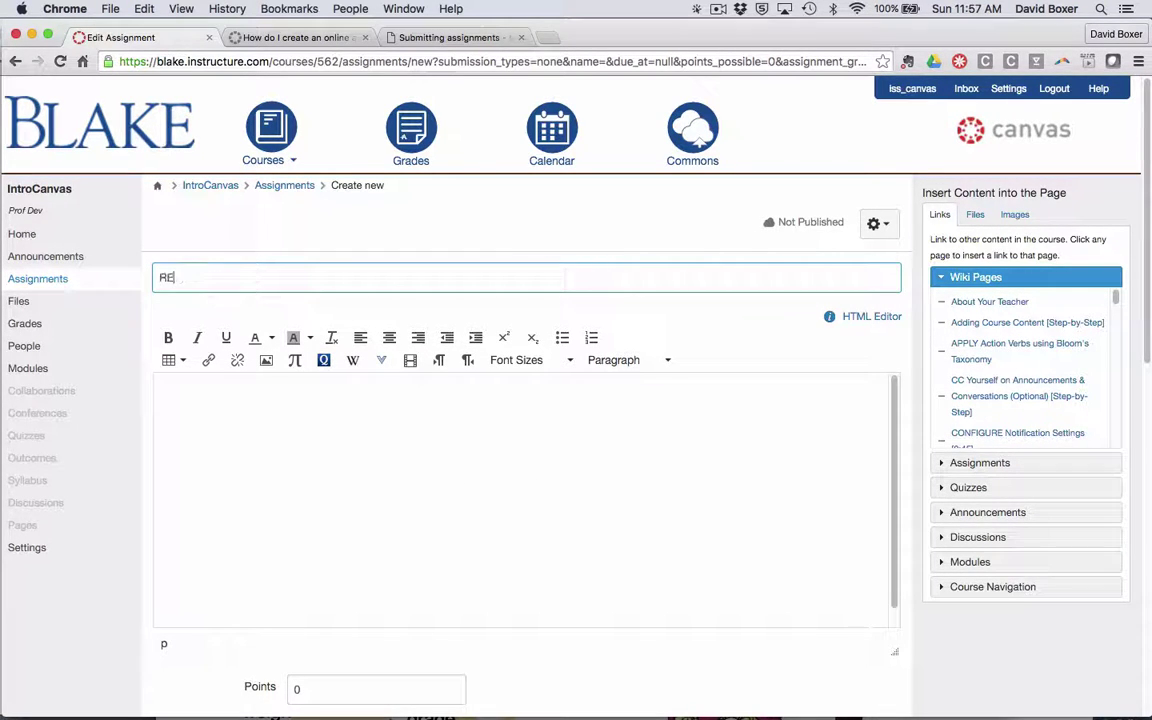
key("BackSpace")
type("what")
key("BackSpace")
key("BackSpace")
key("BackSpace")
key("BackSpace")
type("Power of A")
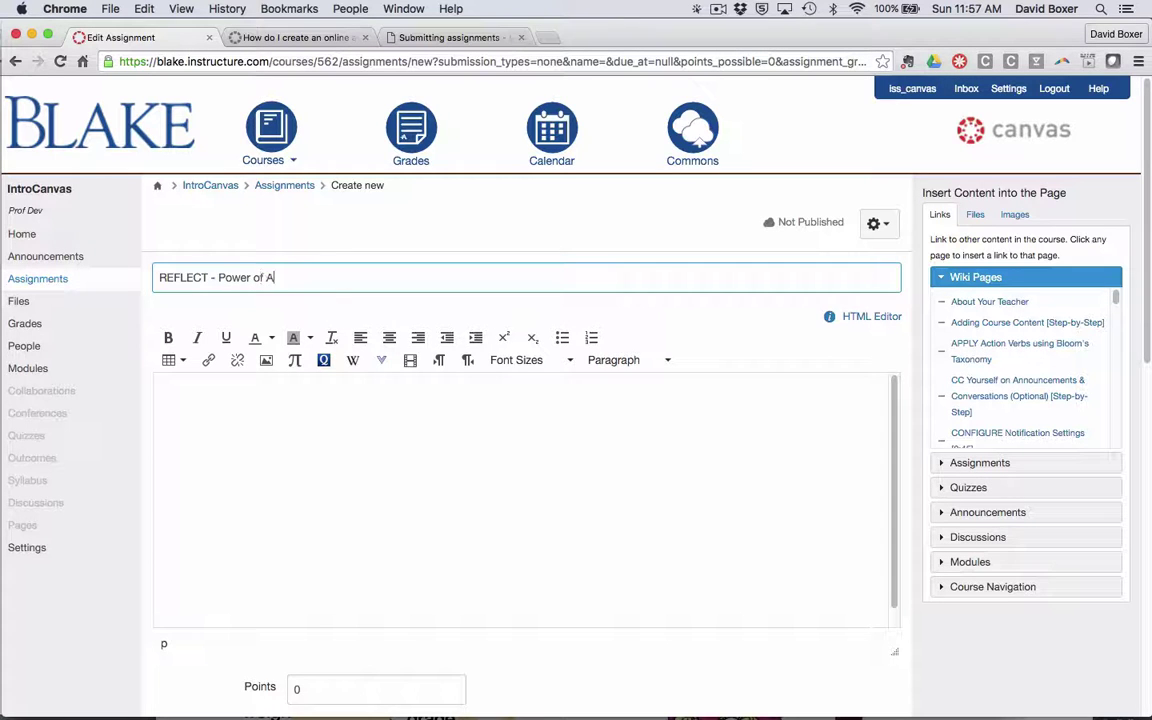
type("ssignments")
Append the '[5 min]' time estimate to the title and scroll down to the settings.
scroll(526, 400, "down", 2)
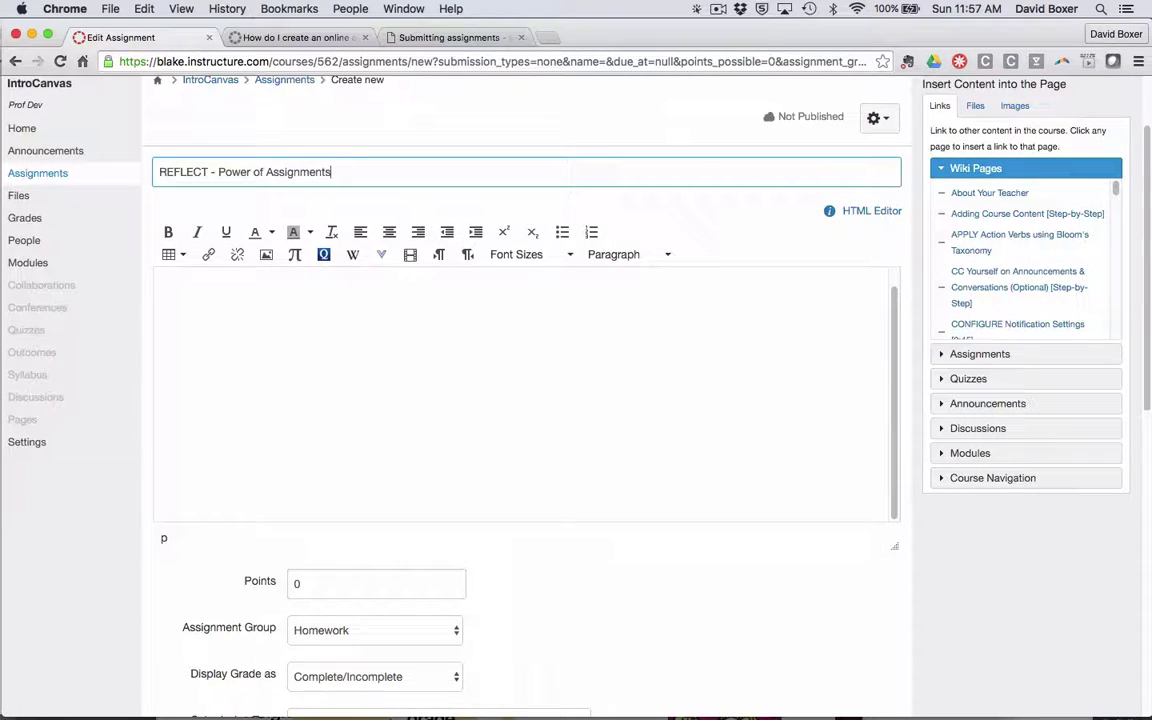
type("[5 min")
scroll(249, 283, "down", 3)
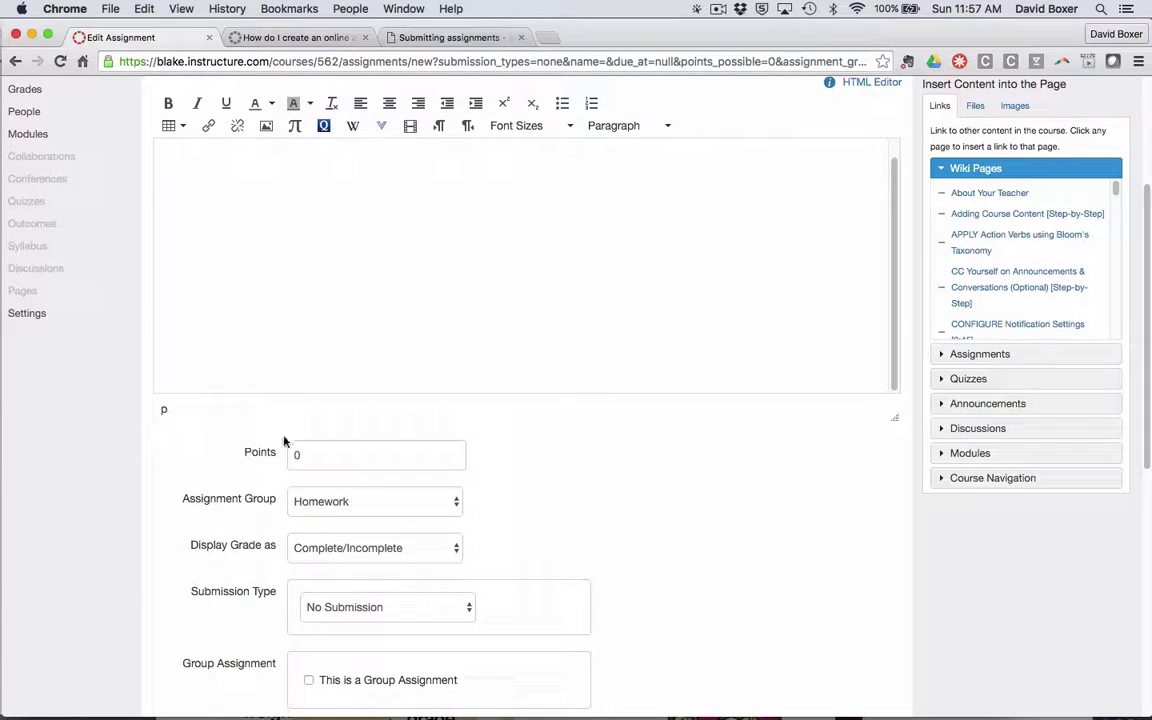
scroll(283, 440, "down", 2)
scroll(283, 425, "up", 3)
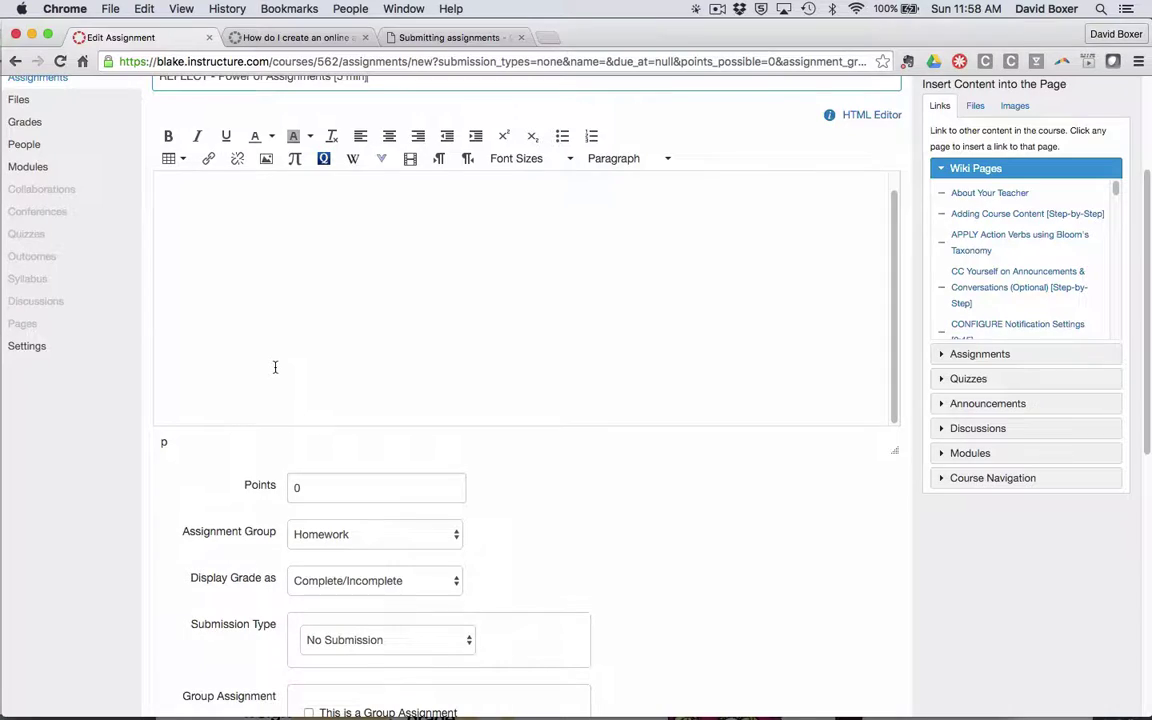
left_click(244, 219)
scroll(273, 335, "down", 2)
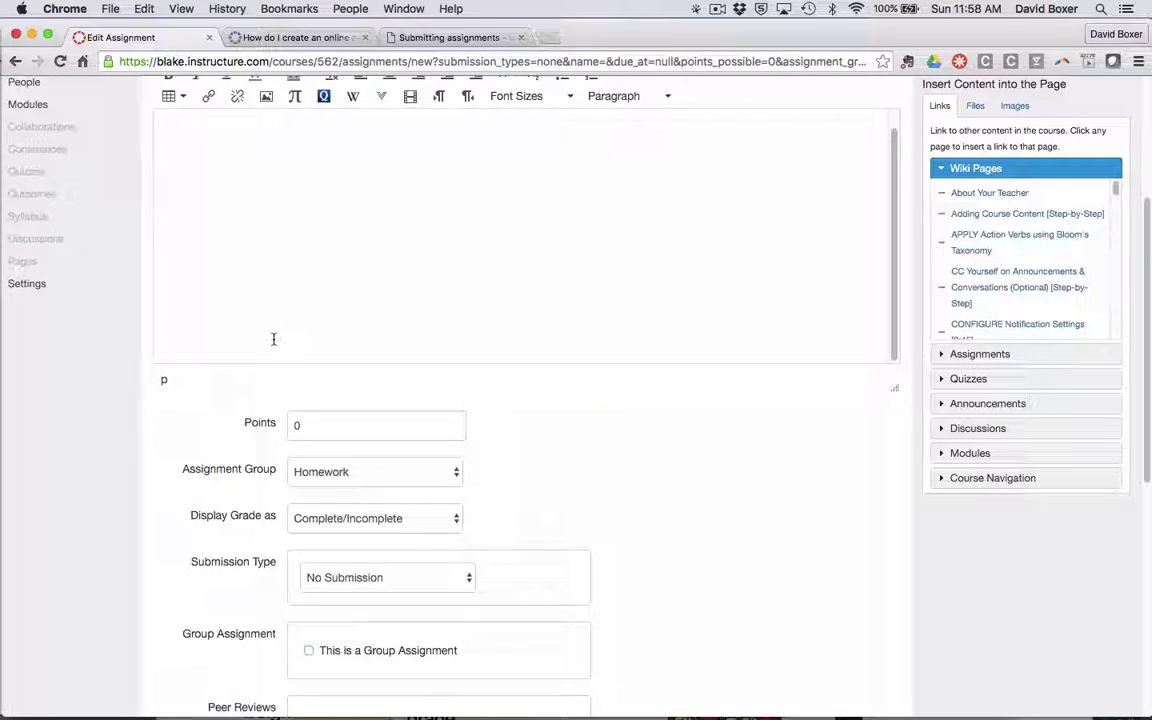
scroll(273, 340, "down", 3)
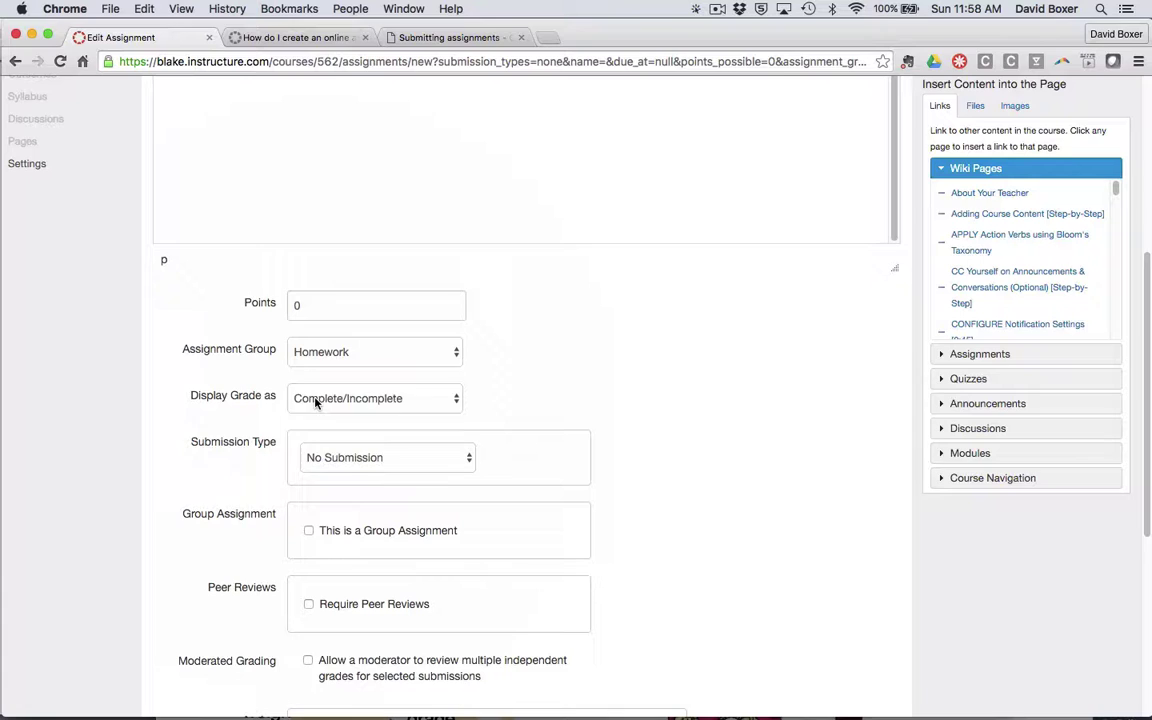
Keep grades displayed as Complete/Incomplete and bring up the submission type choices.
left_click(316, 401)
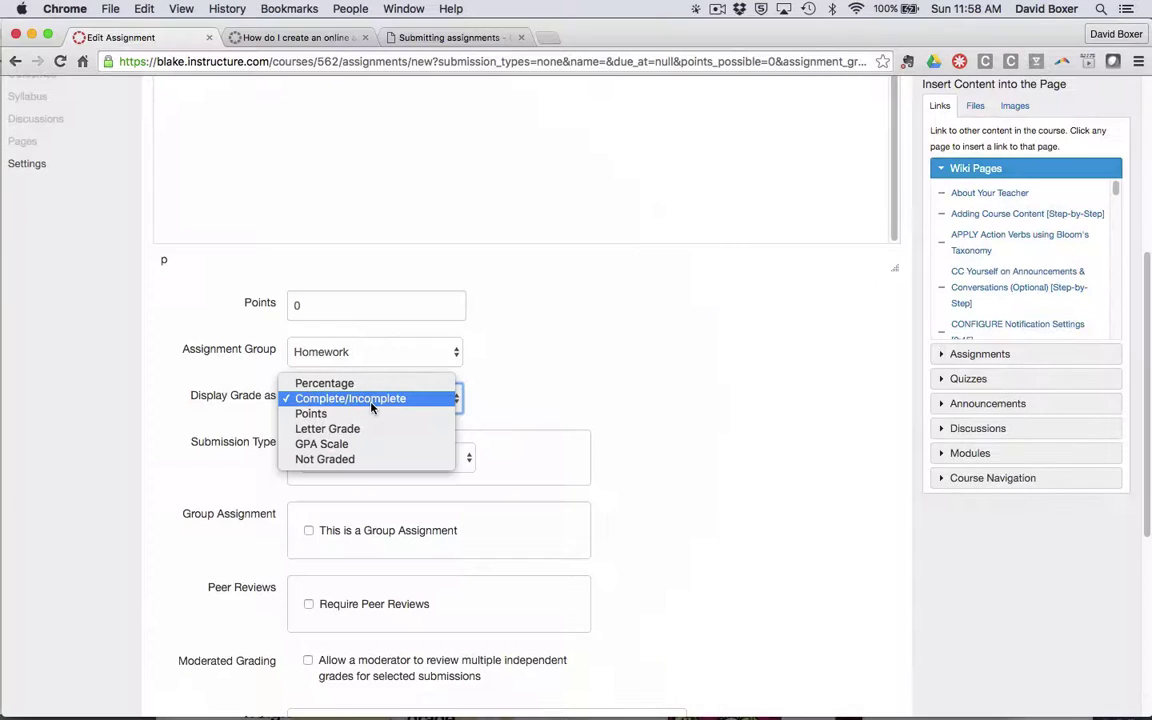
left_click(371, 404)
scroll(228, 474, "down", 2)
scroll(228, 474, "down", 1)
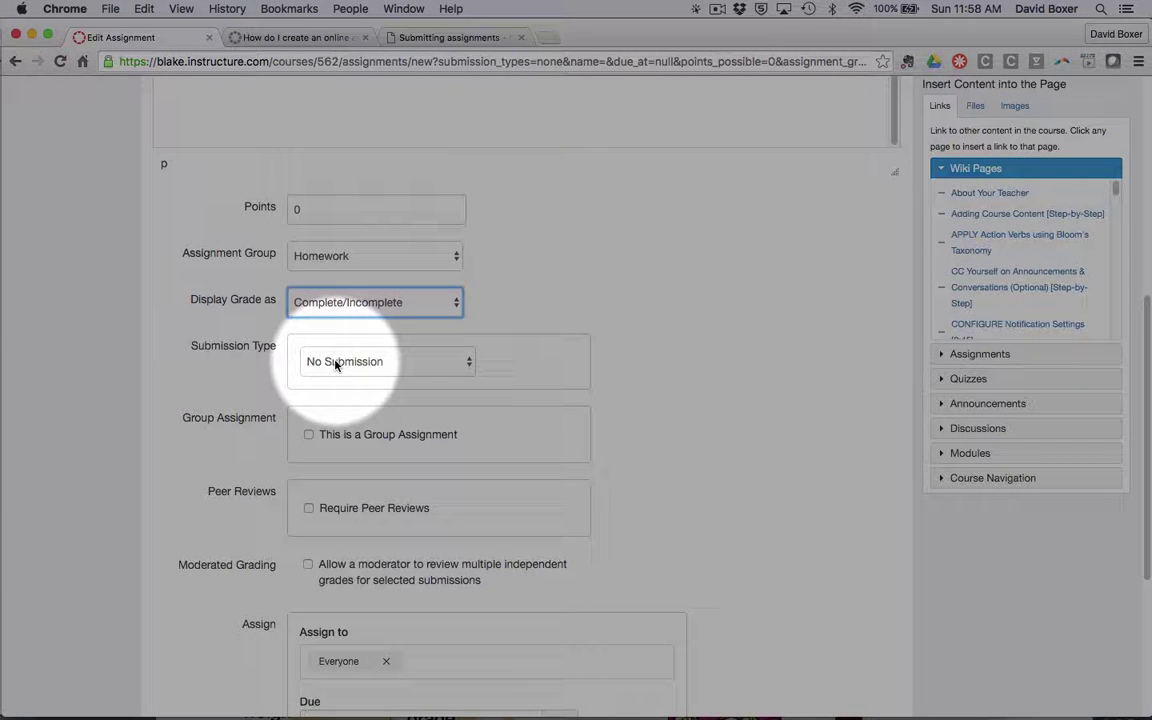
left_click(337, 362)
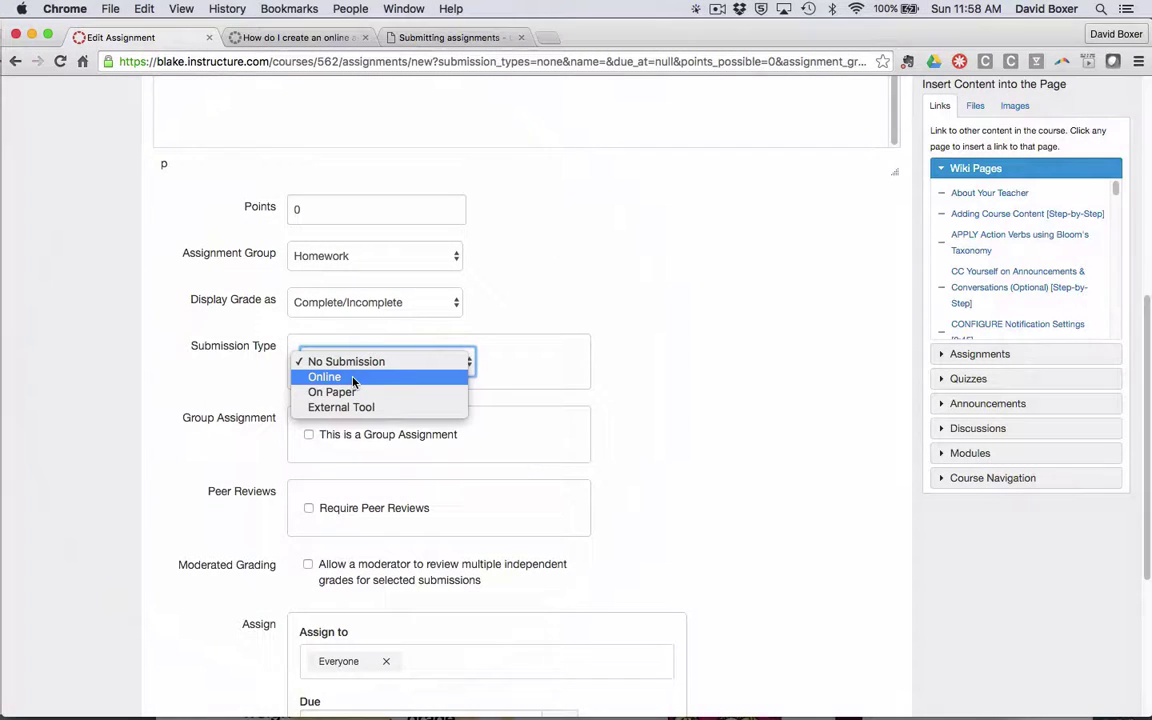
Make submissions Online, allowing text entry, website URL, media recordings and file uploads.
left_click(352, 378)
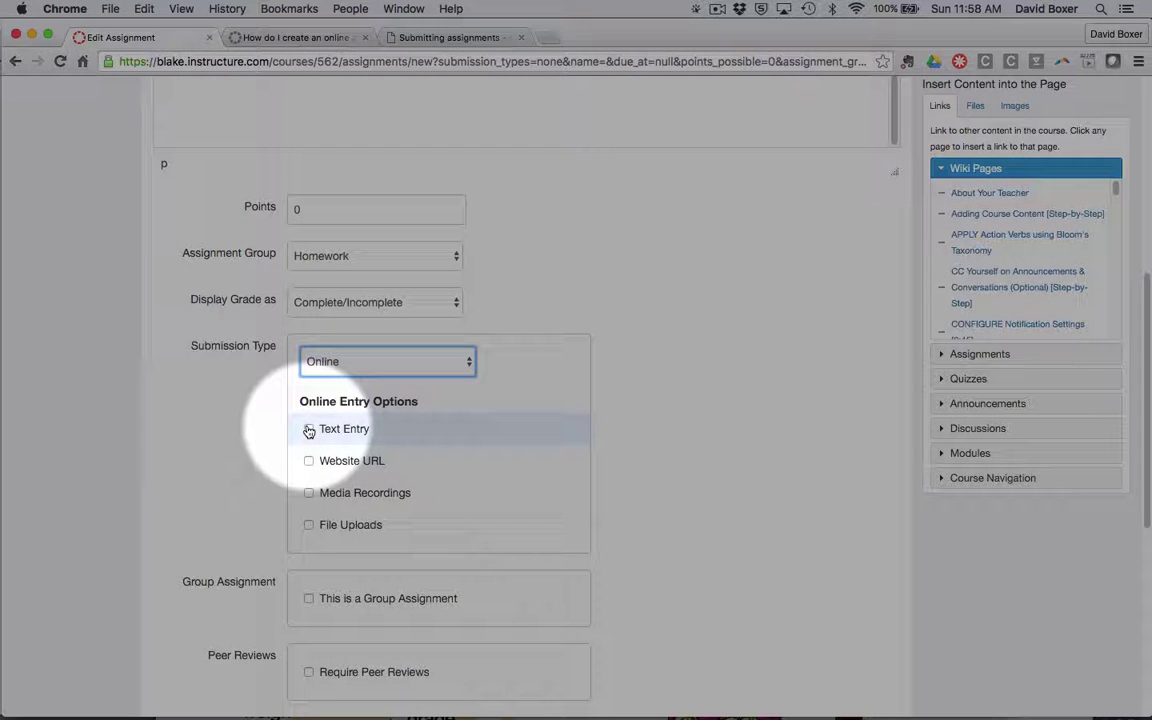
left_click(309, 430)
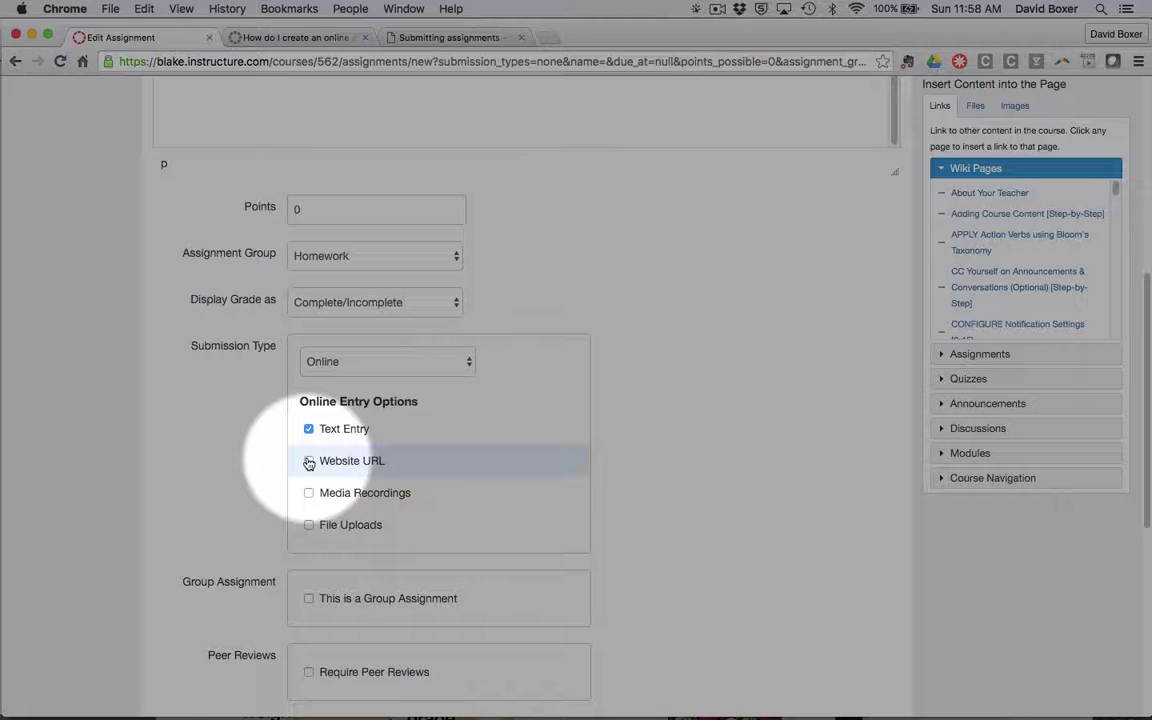
left_click(309, 462)
left_click(309, 492)
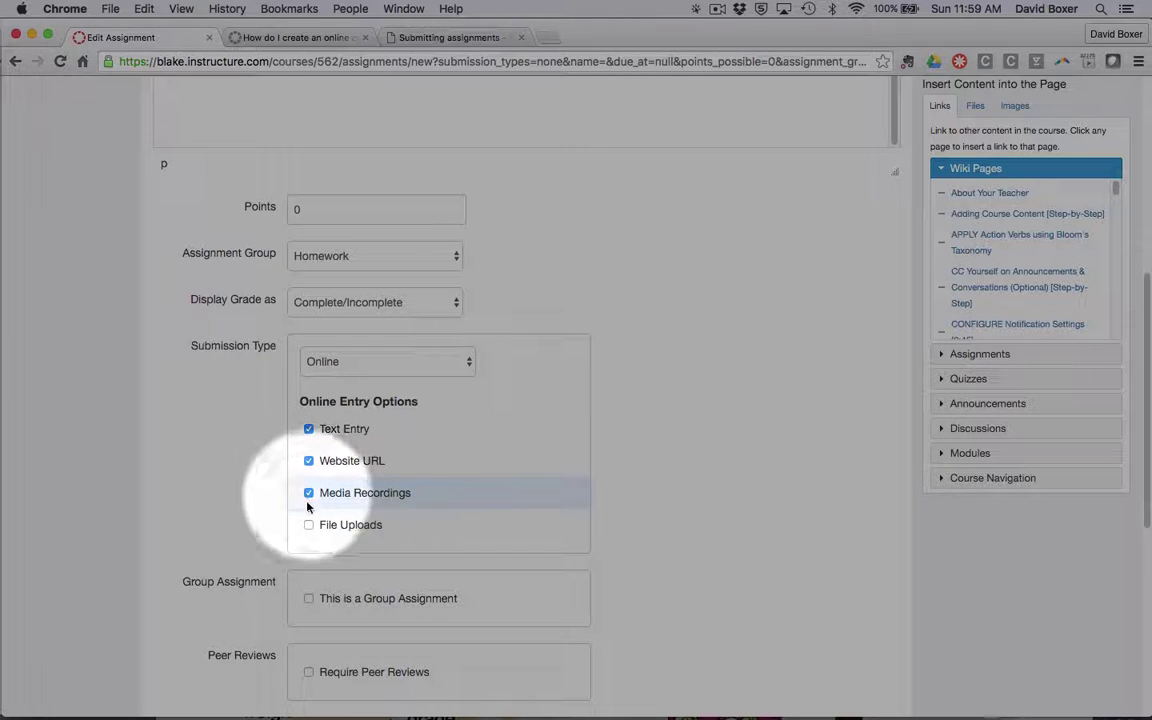
left_click(310, 527)
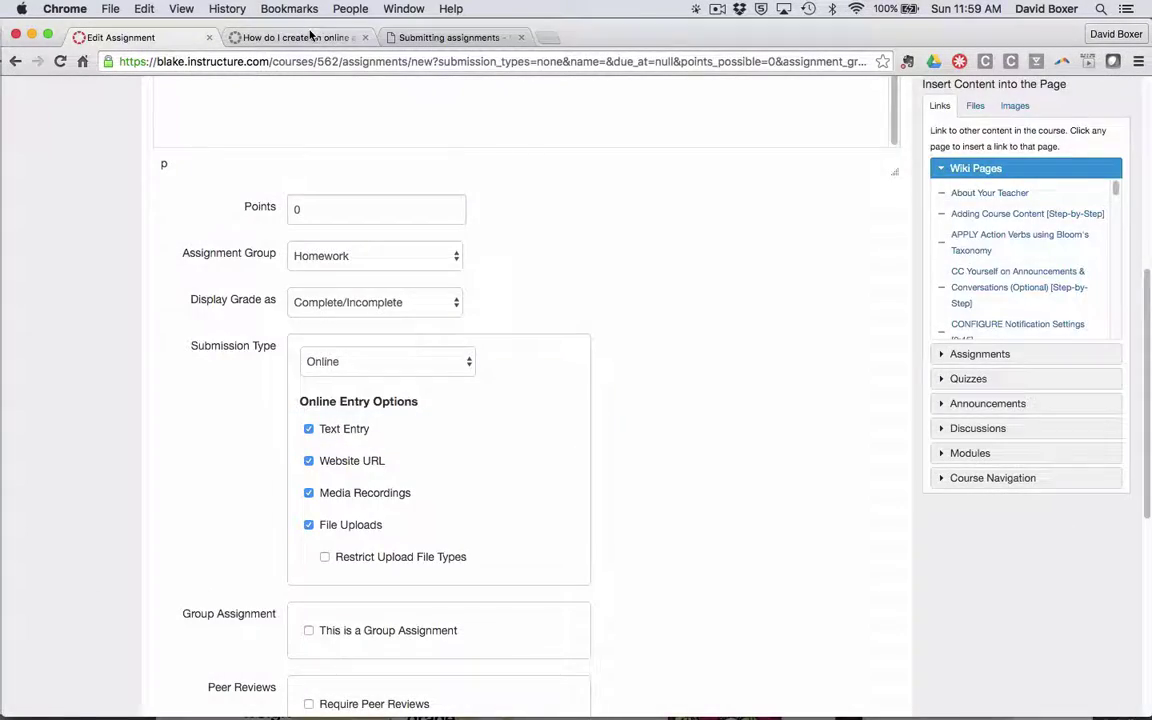
left_click(295, 37)
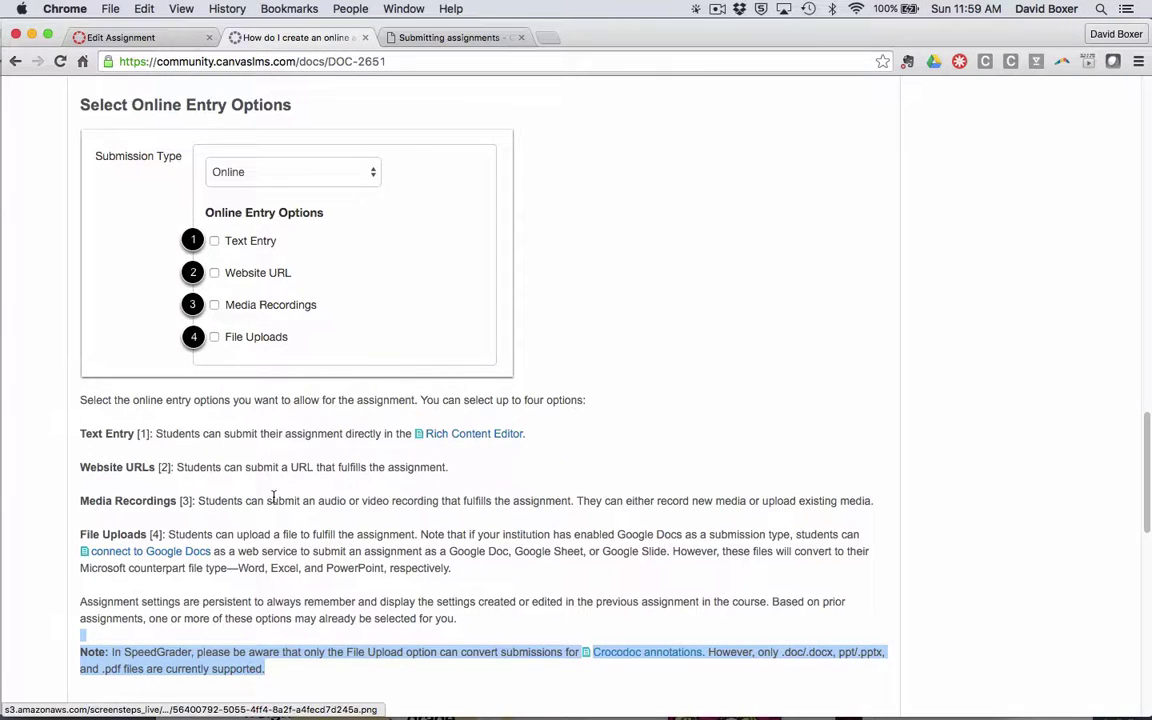
Scroll through the help article to the Restrict File Types section and SpeedGrader note.
scroll(247, 447, "down", 2)
scroll(217, 494, "down", 1)
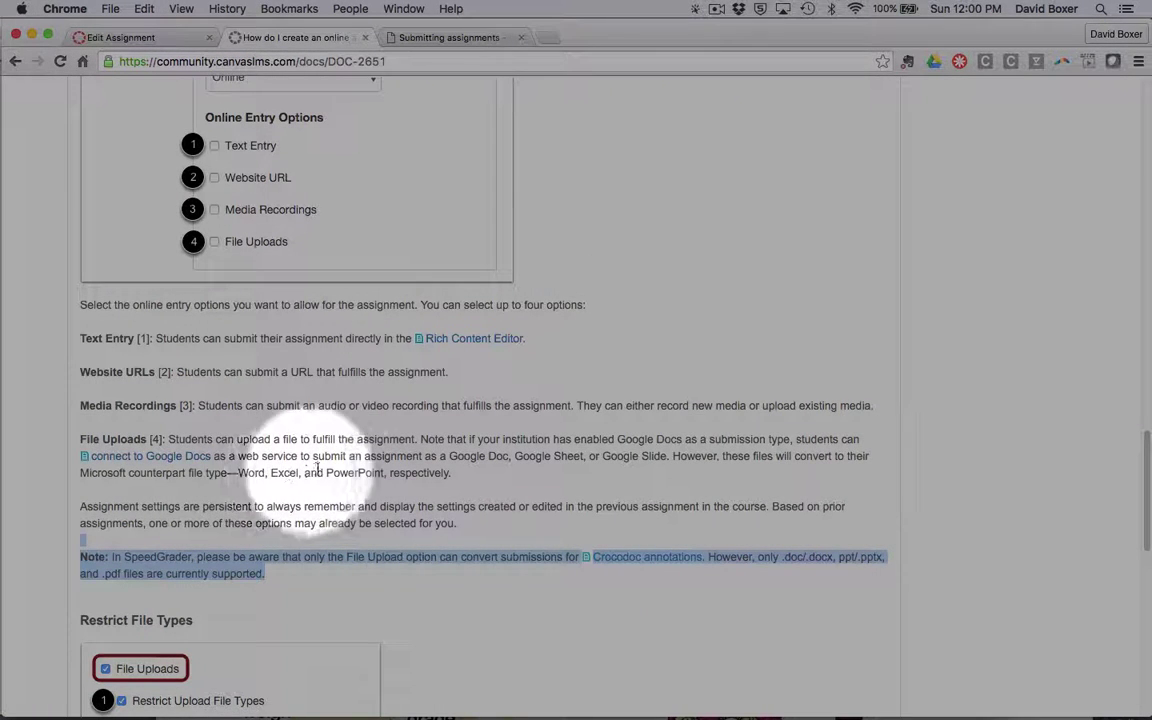
scroll(349, 474, "down", 2)
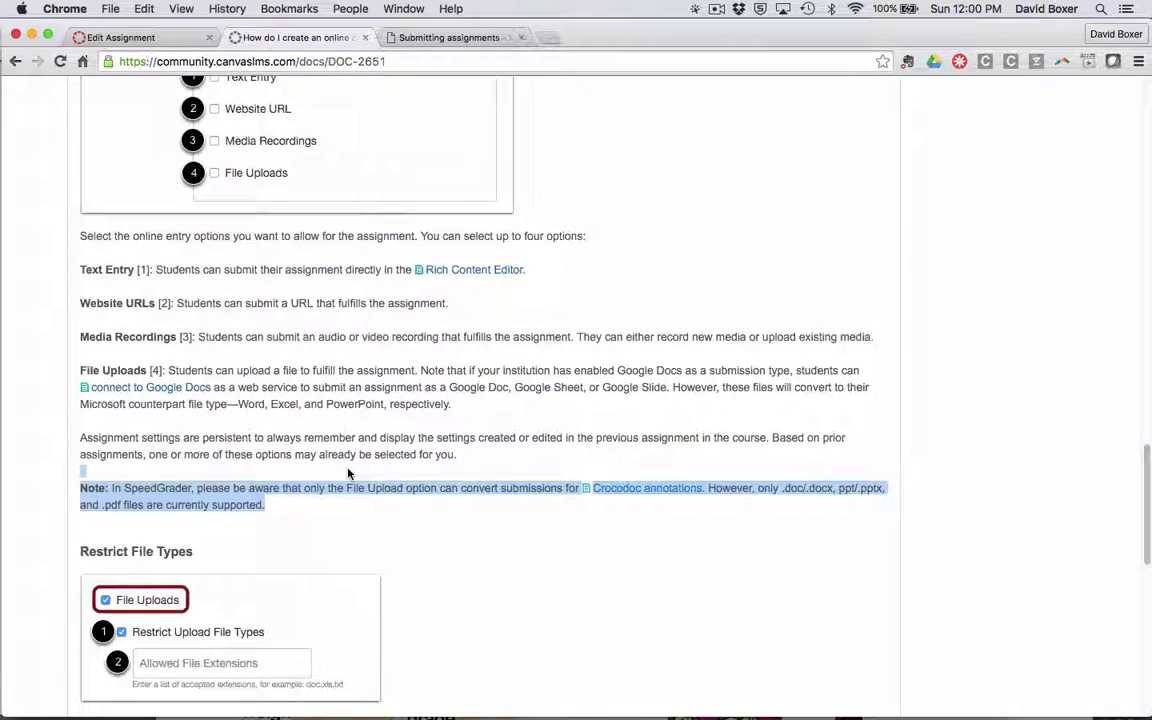
scroll(349, 474, "down", 1)
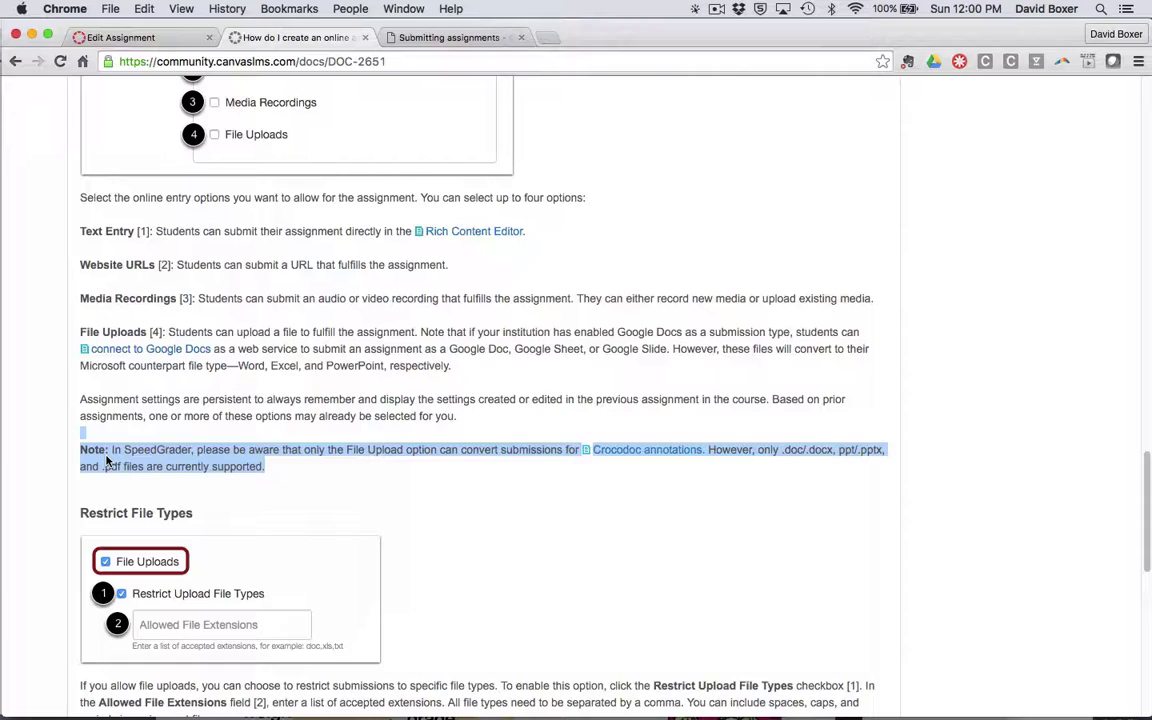
scroll(107, 461, "down", 2)
scroll(107, 461, "down", 2)
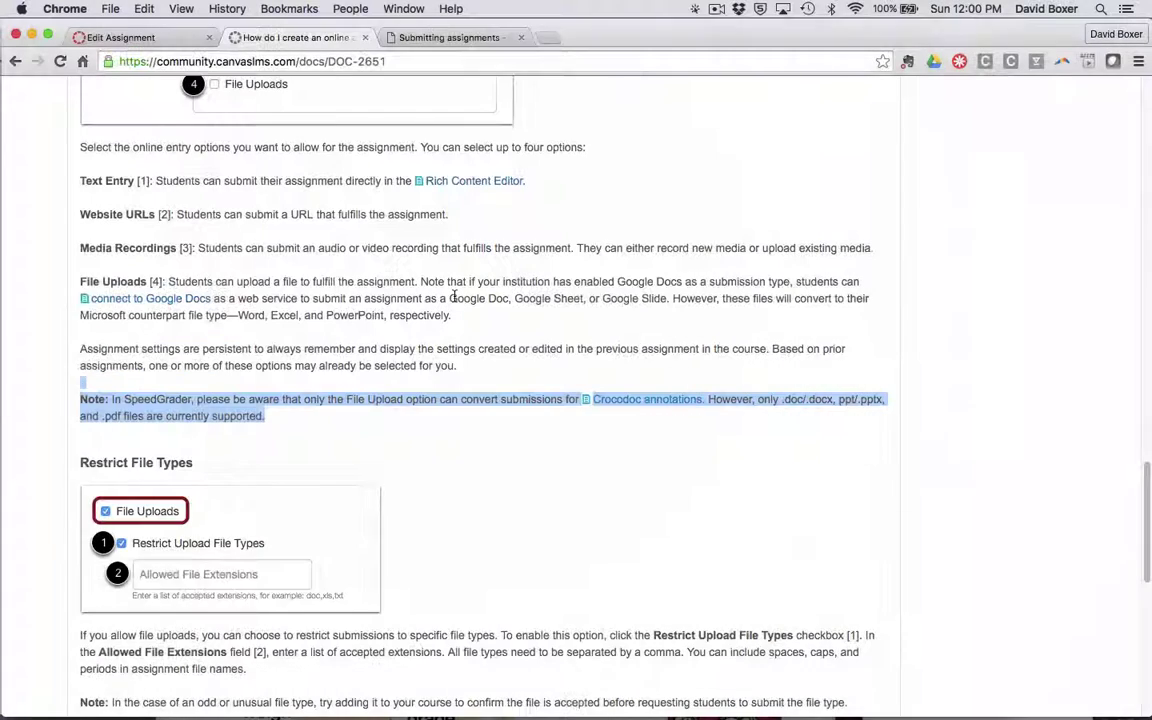
scroll(454, 298, "down", 2)
scroll(454, 298, "up", 1)
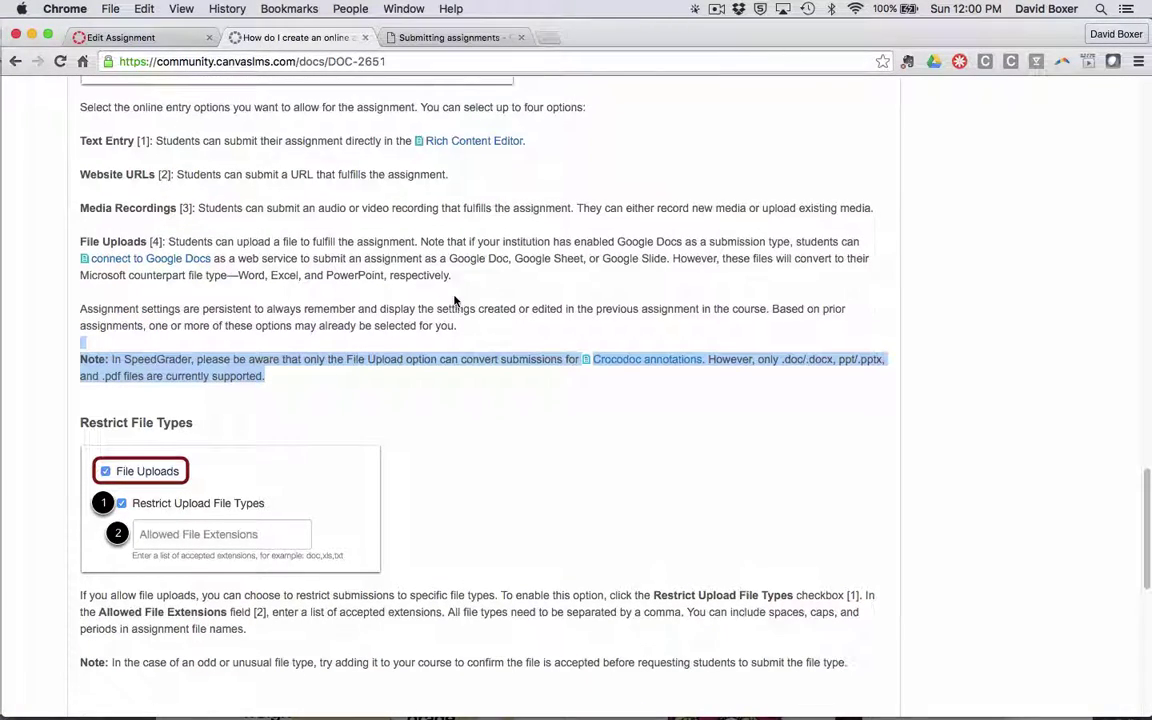
Back in the assignment editor, pick March 20 as the due date from the calendar.
left_click(395, 38)
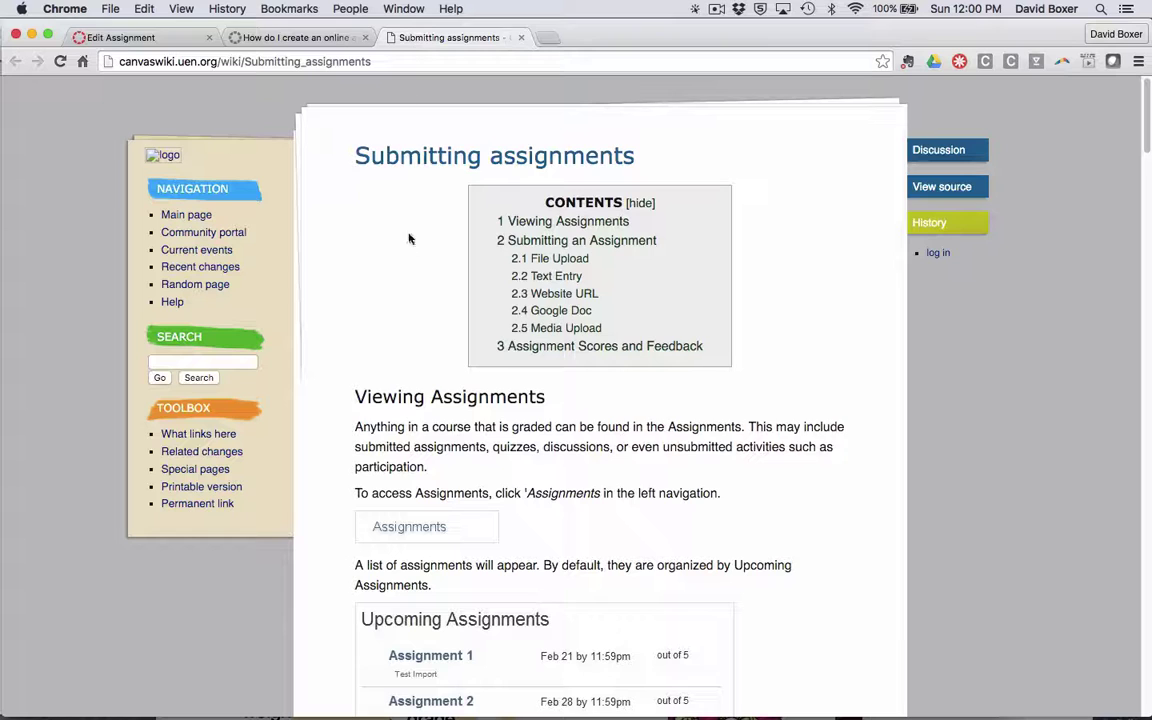
left_click(90, 37)
scroll(409, 548, "down", 4)
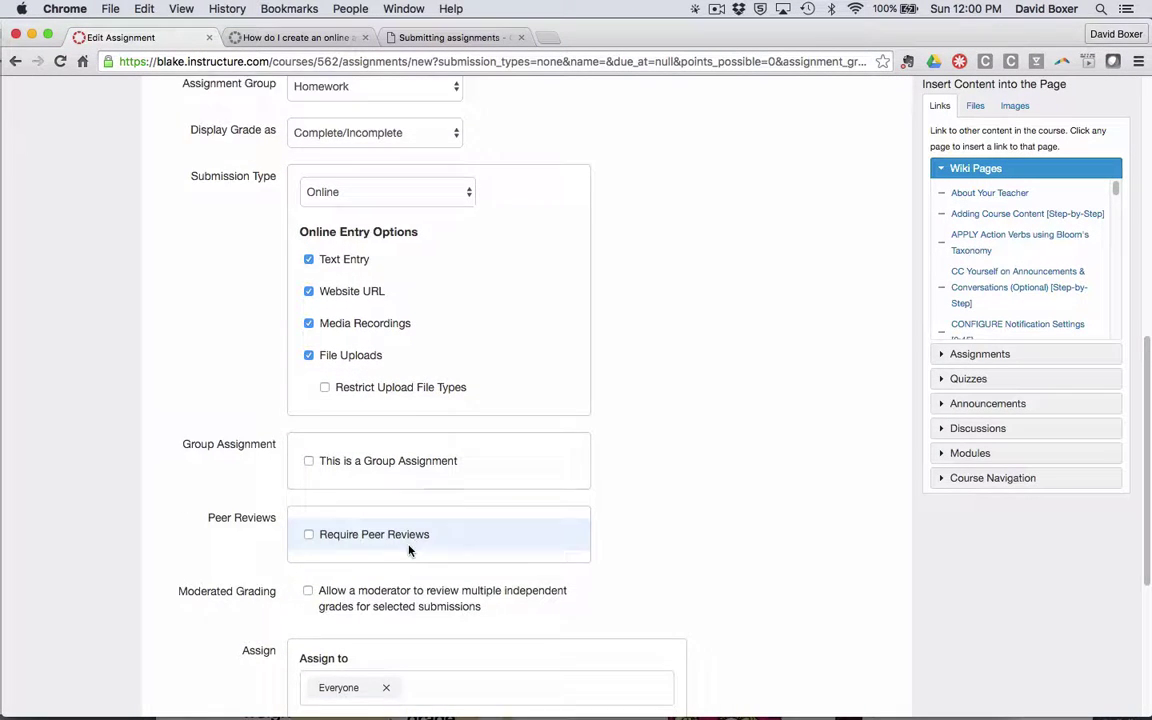
scroll(409, 548, "down", 3)
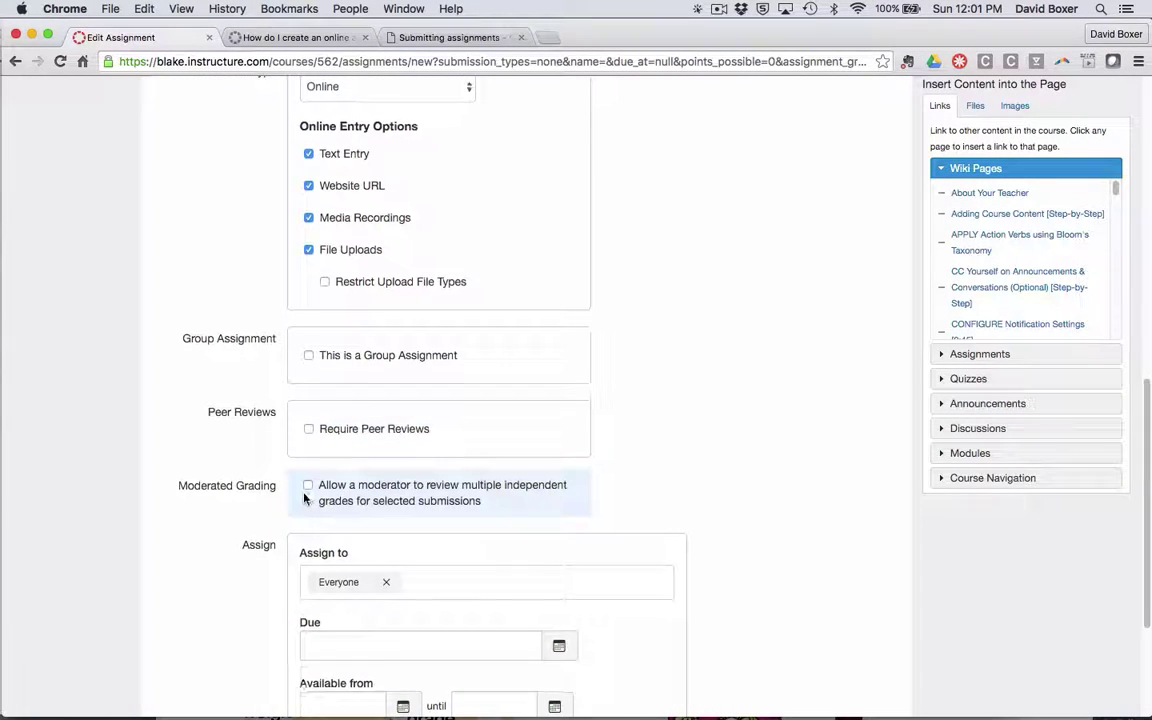
scroll(305, 498, "down", 3)
left_click(319, 545)
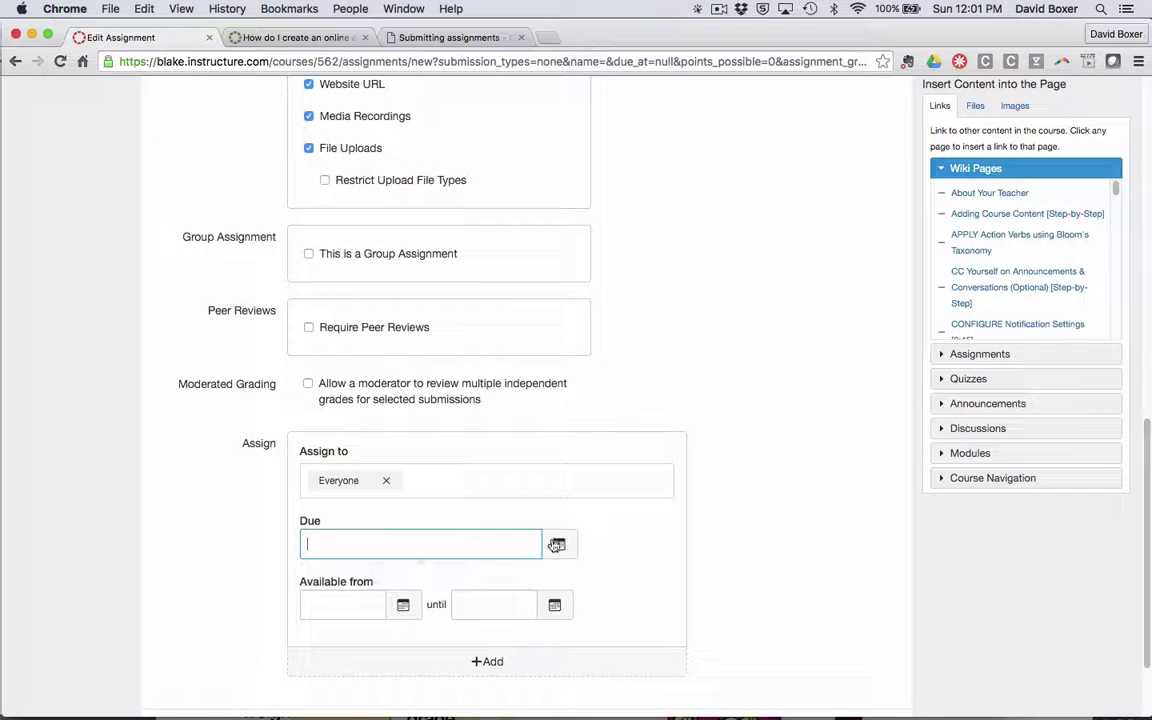
left_click(557, 545)
left_click(313, 461)
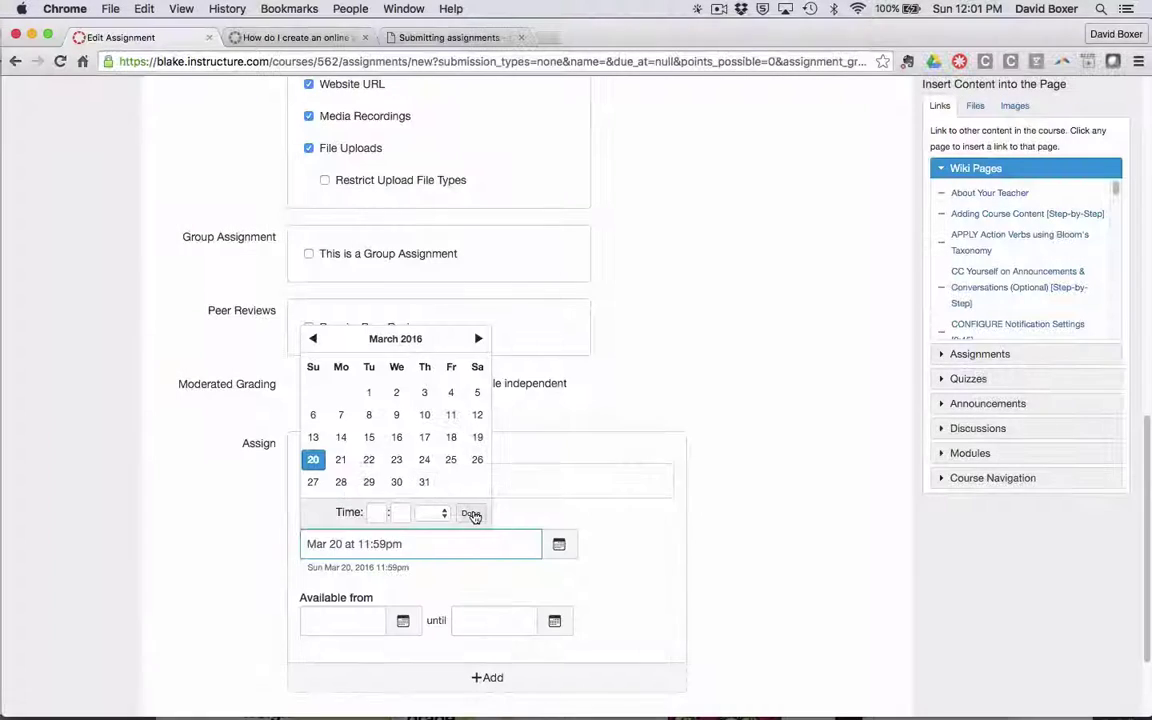
Confirm the Mar 20 due date and assign the assignment to one student, searched by name, instead of Everyone.
left_click(470, 512)
left_click(386, 480)
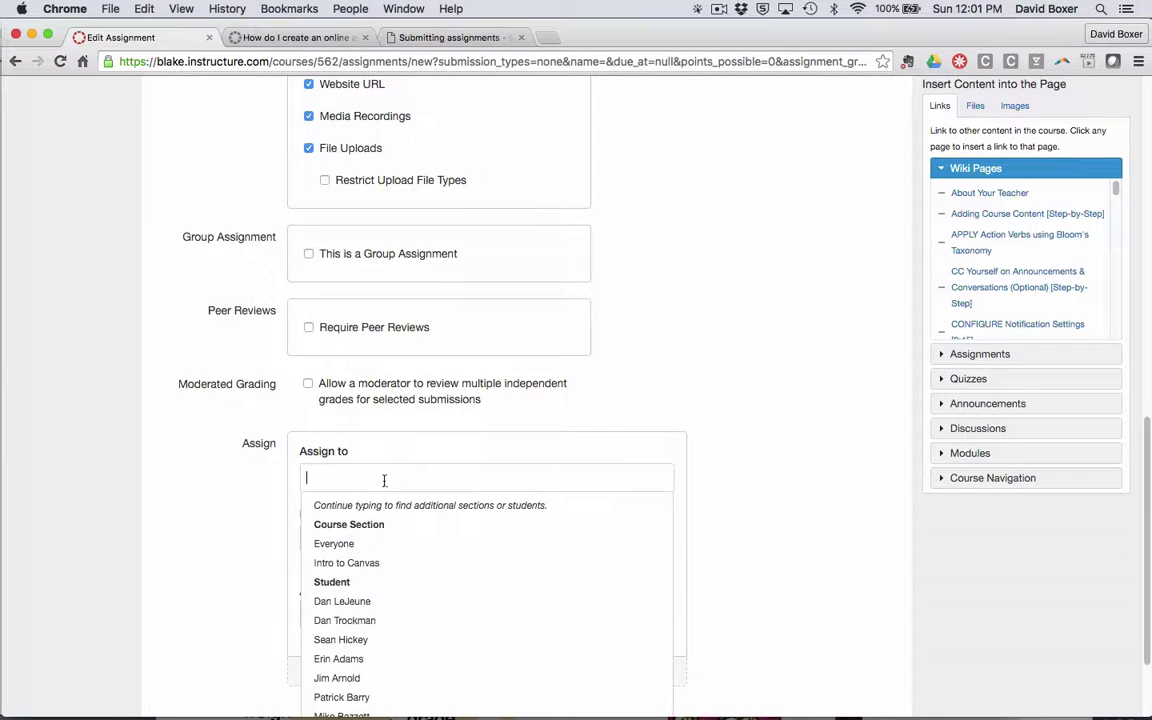
type("David")
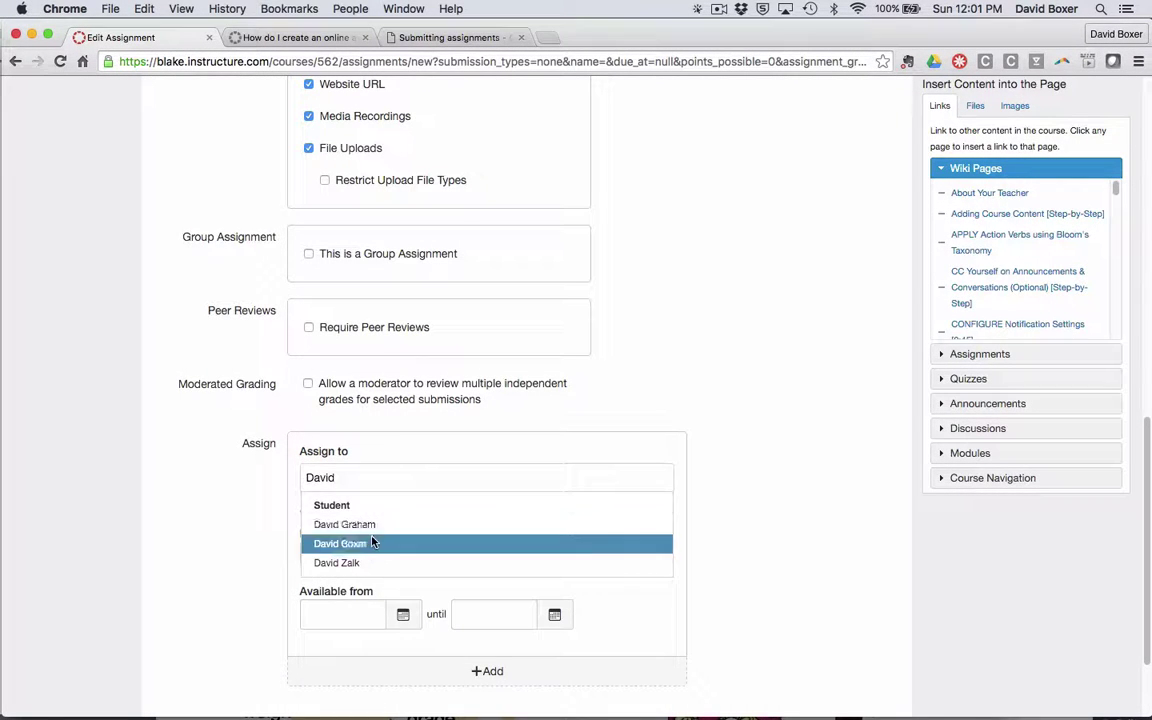
left_click(372, 541)
left_click(360, 481)
left_click(350, 543)
scroll(350, 543, "down", 1)
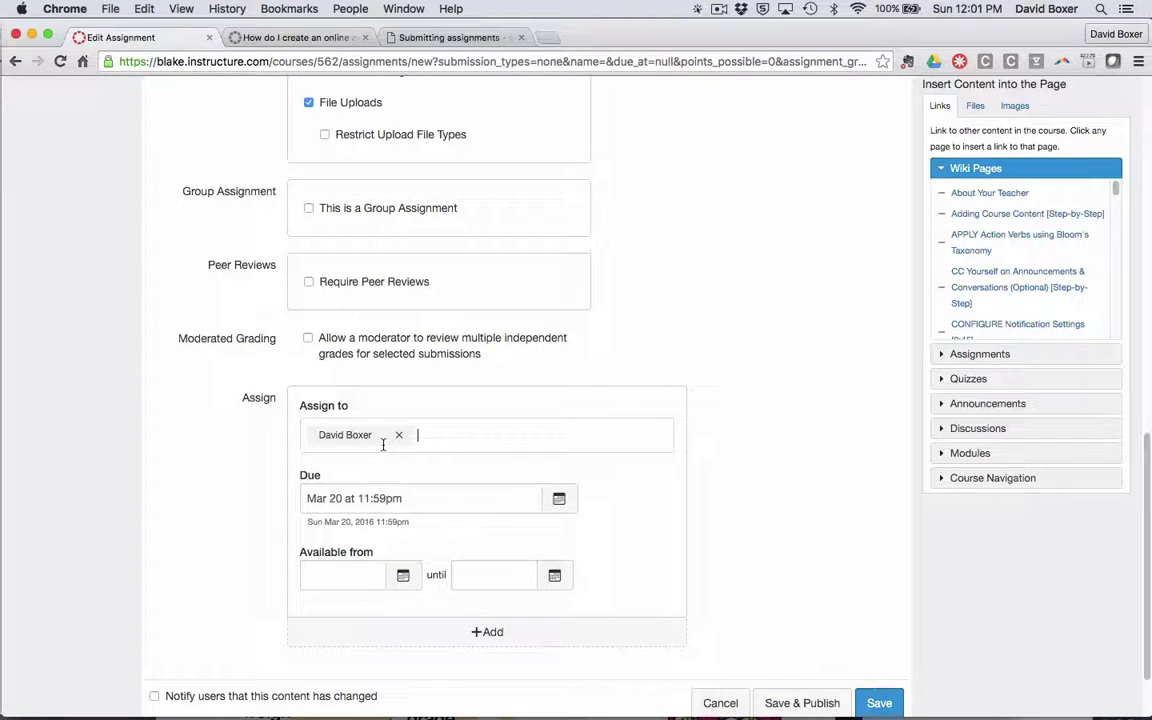
scroll(512, 556, "down", 2)
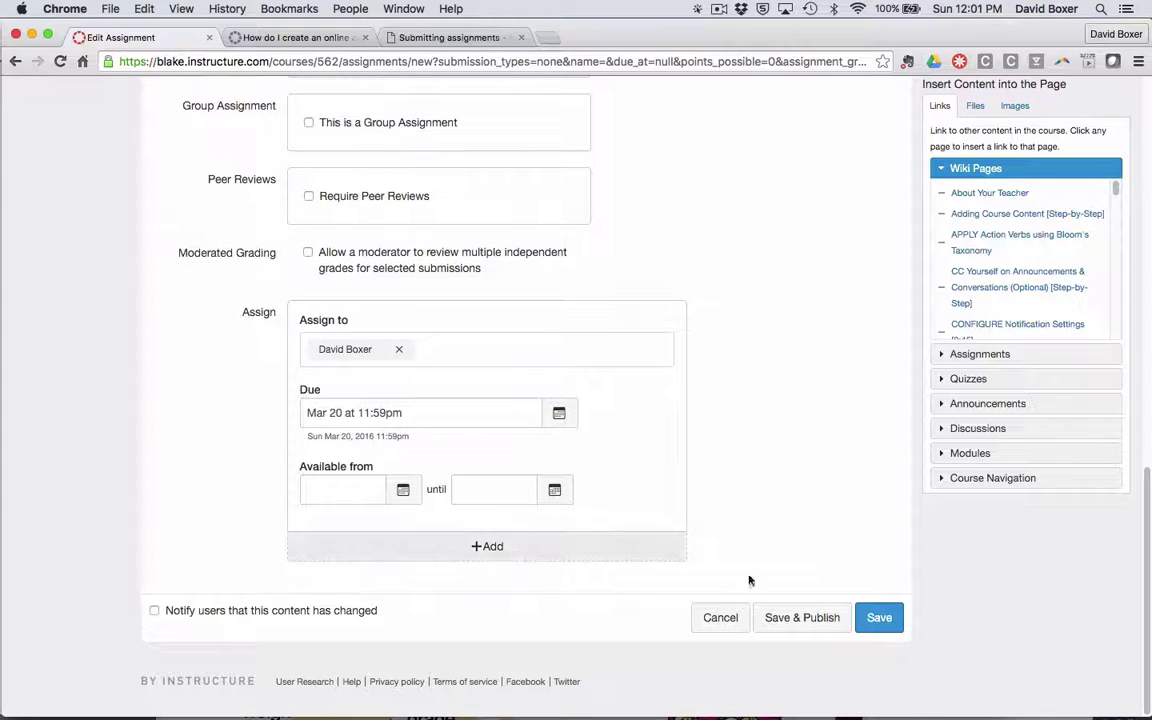
Save and publish the assignment, accepting the warning about the unassigned section.
left_click(803, 619)
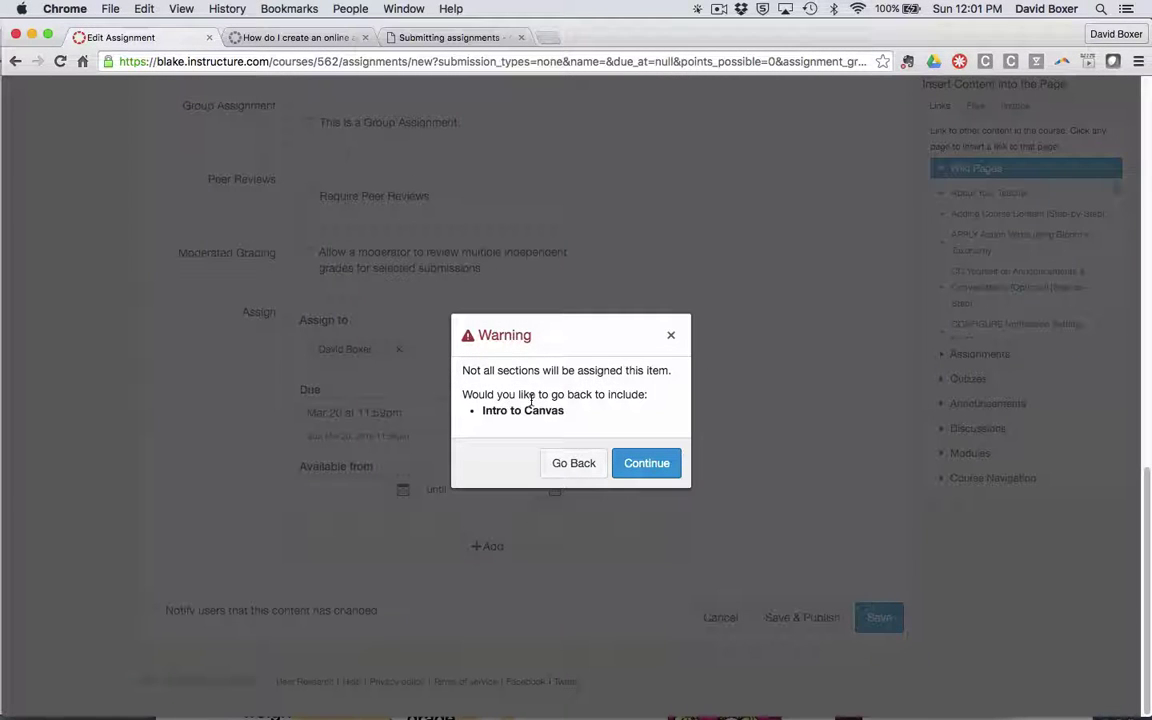
left_click(646, 463)
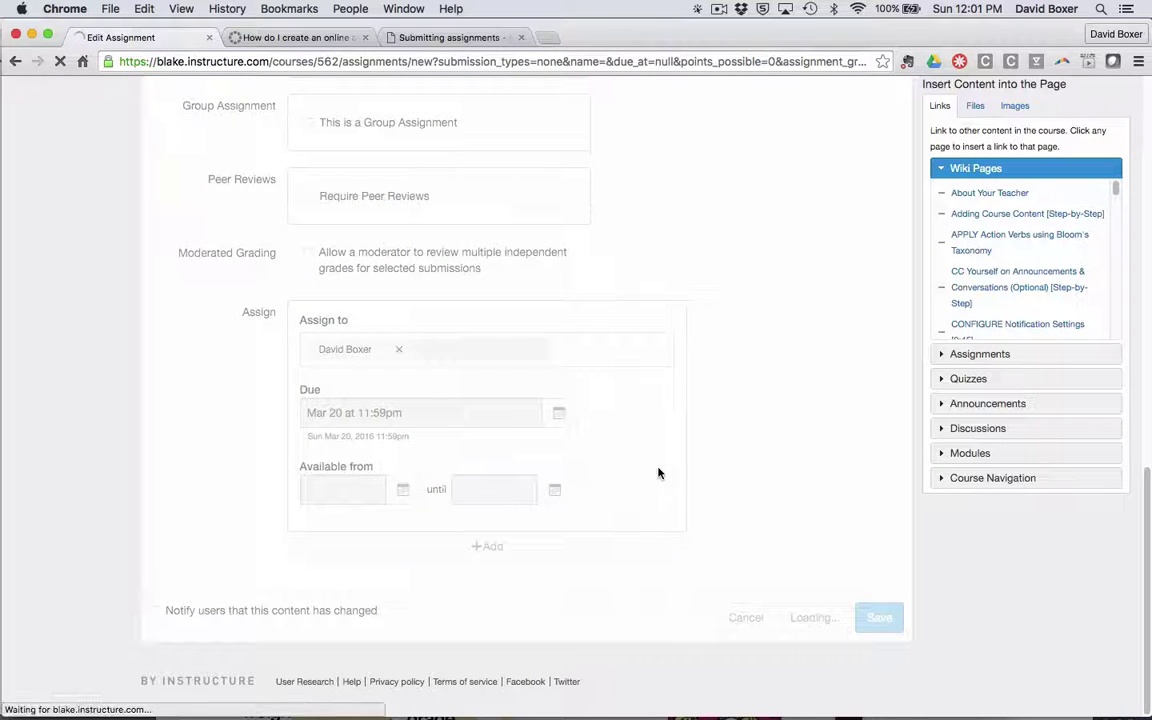